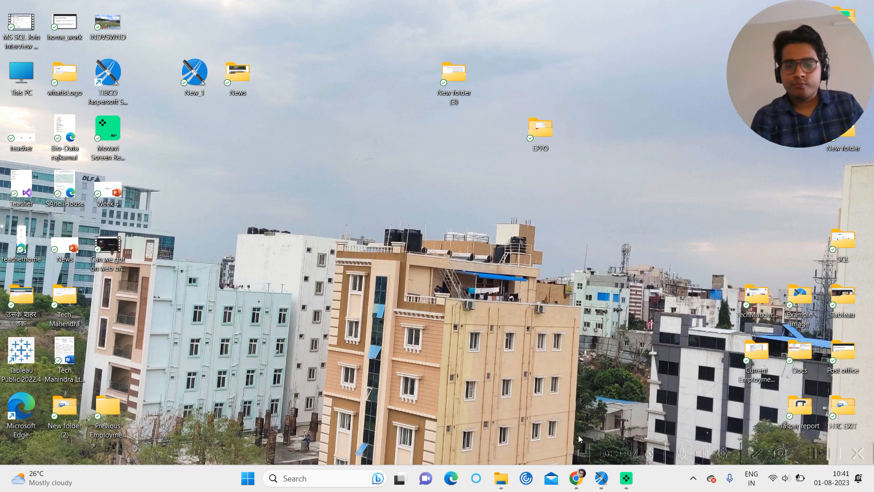
Switch to Jaspersoft Studio and start a new Jasper Report from the Blank A4 template.
{"action": "left_click", "coordinate": [601, 478]}
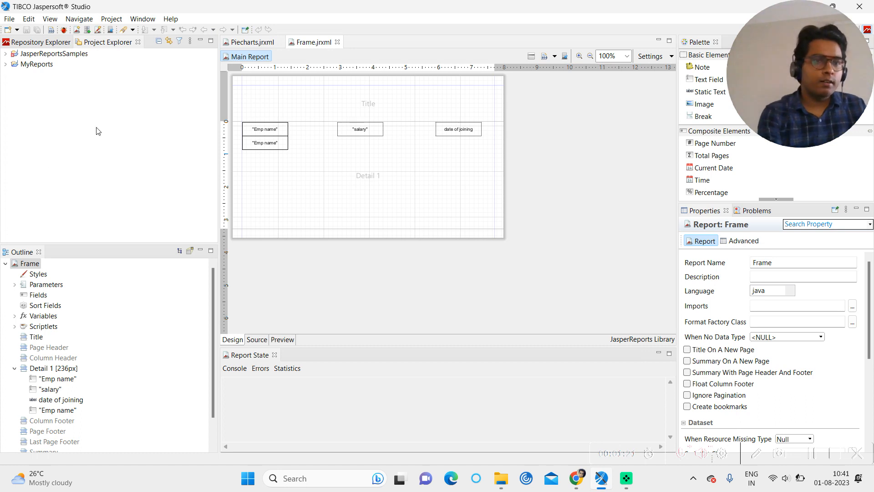
{"action": "left_click", "coordinate": [11, 19]}
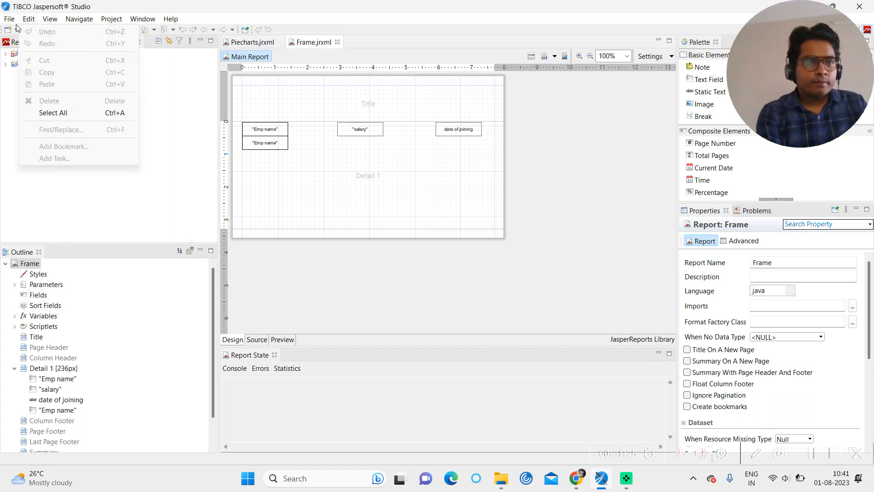
{"action": "mouse_move", "coordinate": [22, 37]}
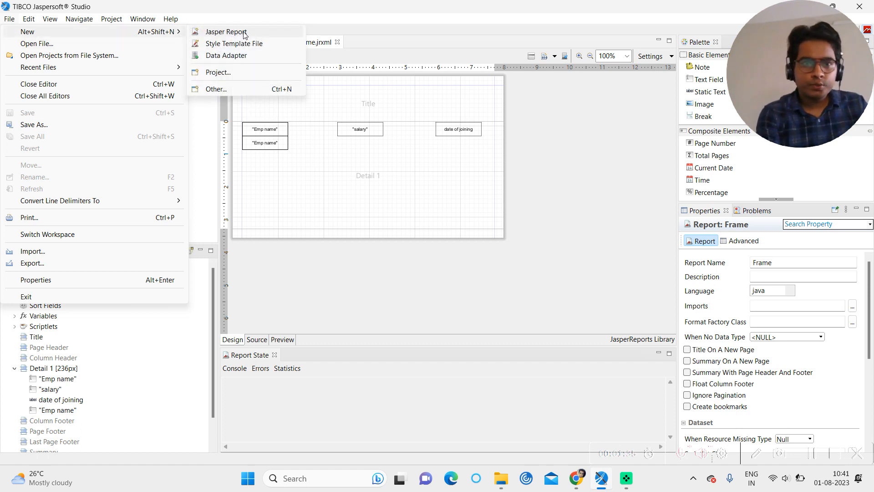
{"action": "left_click", "coordinate": [244, 32]}
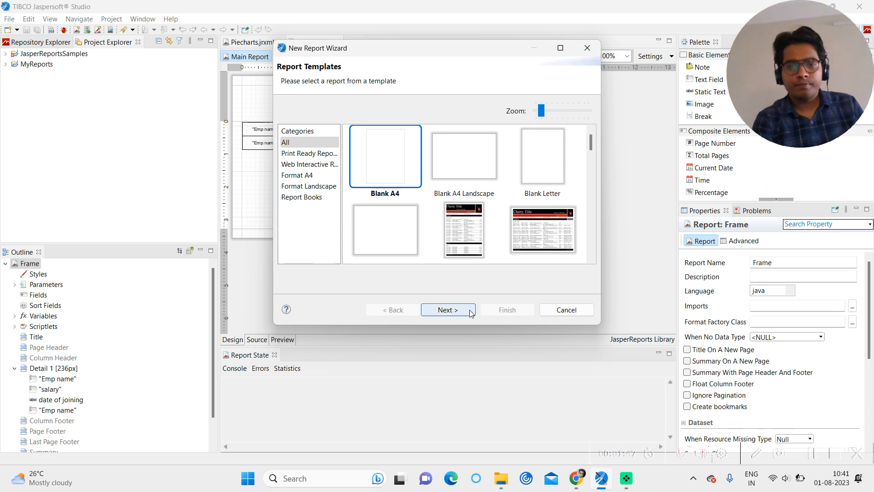
{"action": "left_click", "coordinate": [448, 310]}
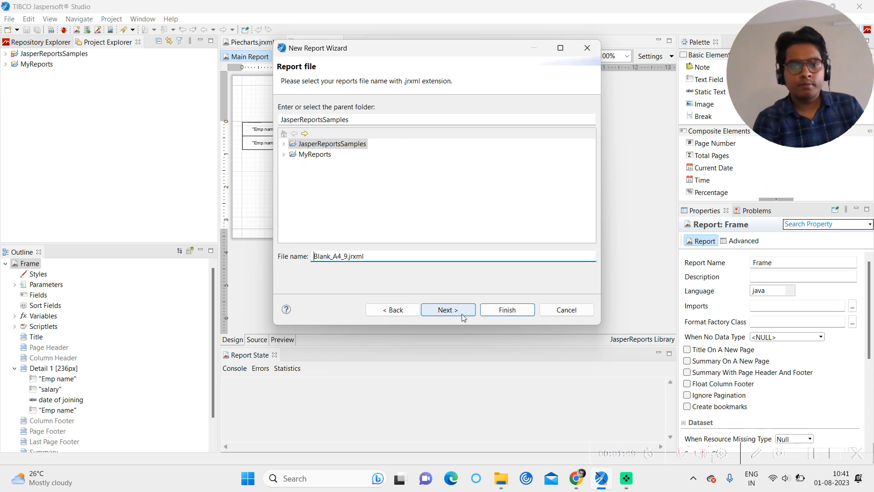
Name the report file TableExample.jrxml in the JasperReportsSamples folder and continue to the data source settings.
{"action": "left_click", "coordinate": [348, 257]}
{"action": "left_click_drag", "start_coordinate": [348, 257], "coordinate": [312, 257]}
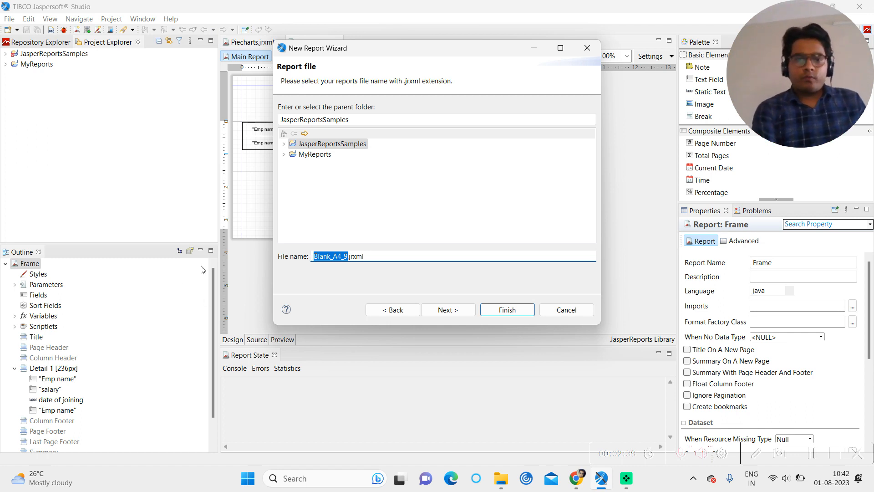
{"action": "left_click", "coordinate": [349, 257]}
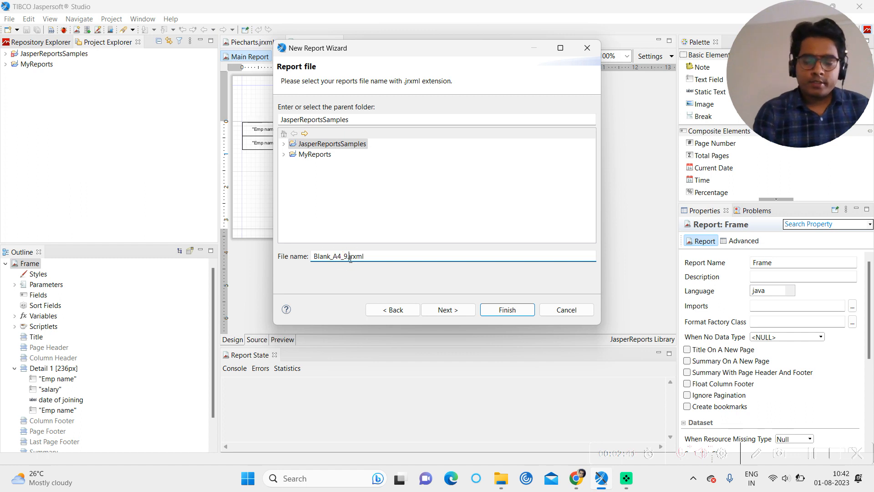
{"action": "key", "text": "BackSpace"}
{"action": "key", "text": "BackSpace"}
{"action": "key", "text": "BackSpace"}
{"action": "key", "text": "BackSpace"}
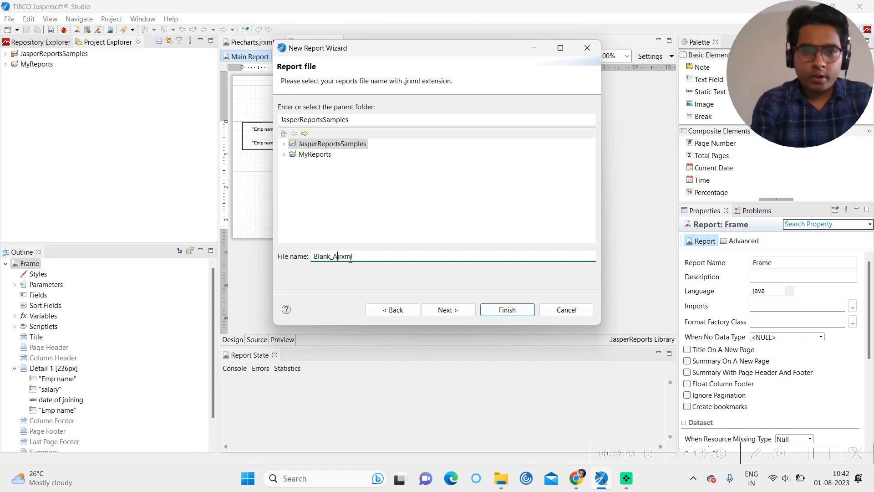
{"action": "key", "text": "BackSpace"}
{"action": "key", "text": "BackSpace"}
{"action": "key", "text": "BackSpace"}
{"action": "key", "text": "BackSpace"}
{"action": "key", "text": "BackSpace"}
{"action": "key", "text": "BackSpace"}
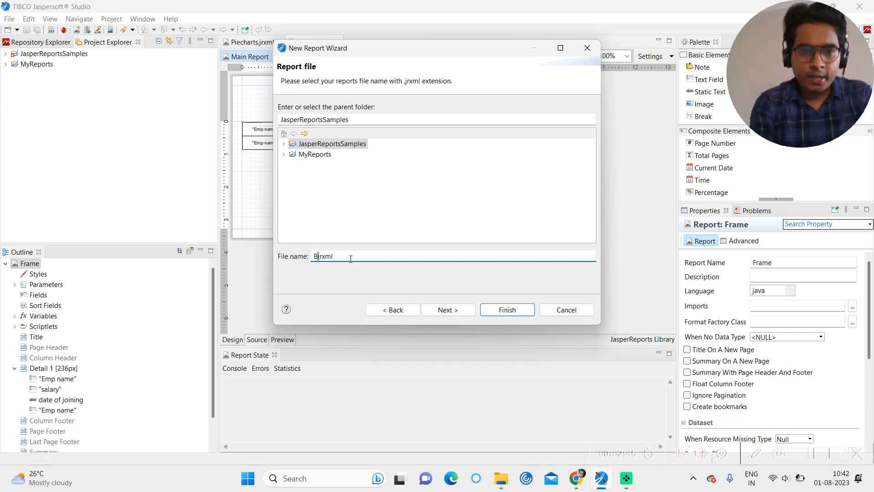
{"action": "type", "text": "T"}
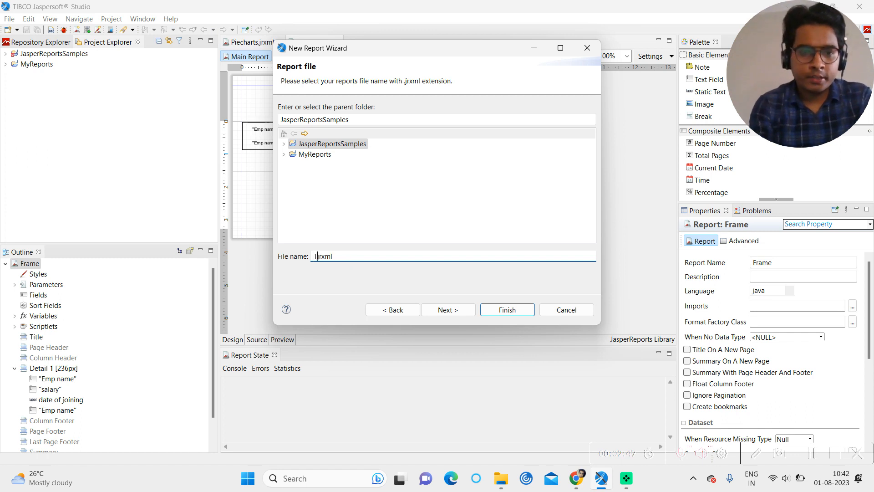
{"action": "type", "text": "able"}
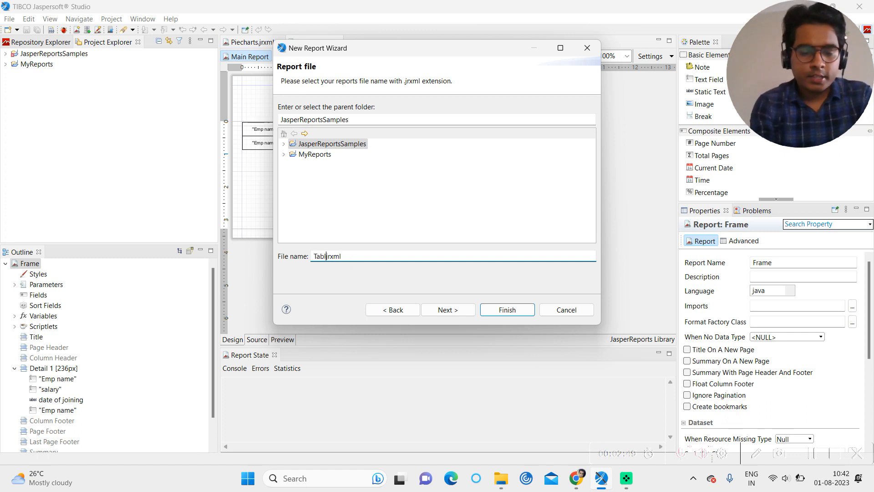
{"action": "type", "text": "Exam"}
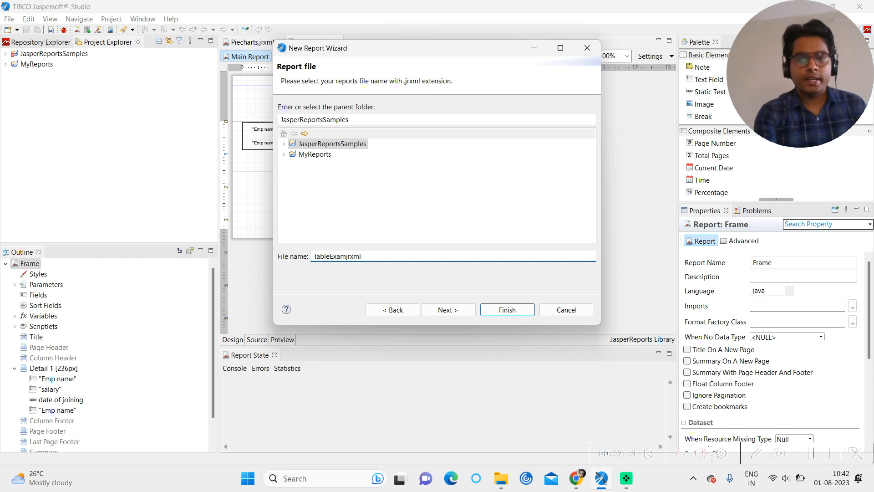
{"action": "type", "text": "ple."}
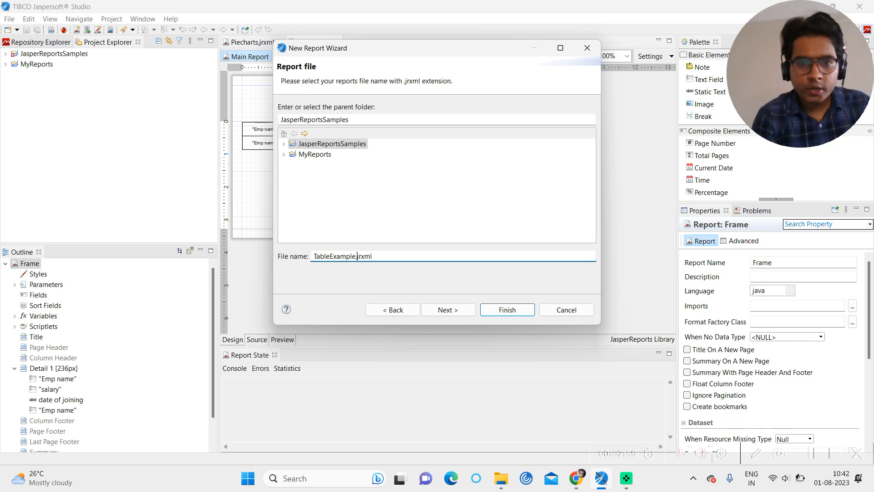
{"action": "left_click", "coordinate": [447, 310]}
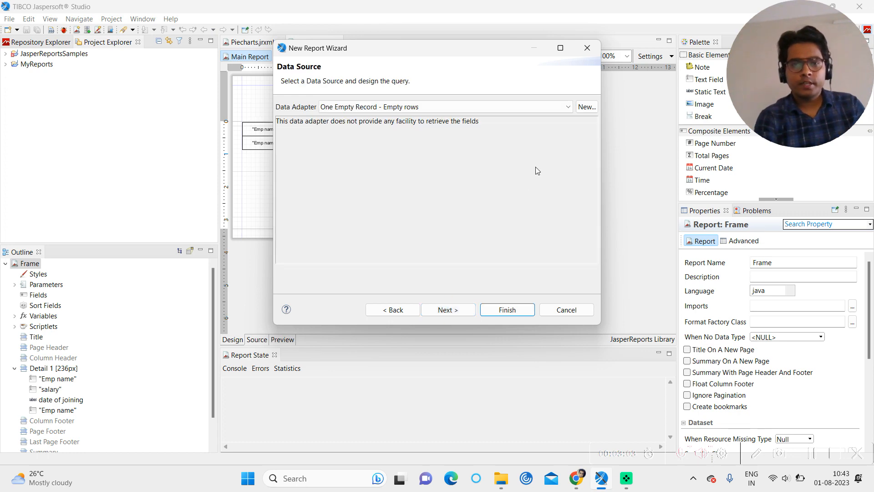
Choose Sample DB - Database JDBC Connection as the report's data adapter.
{"action": "left_click", "coordinate": [503, 109]}
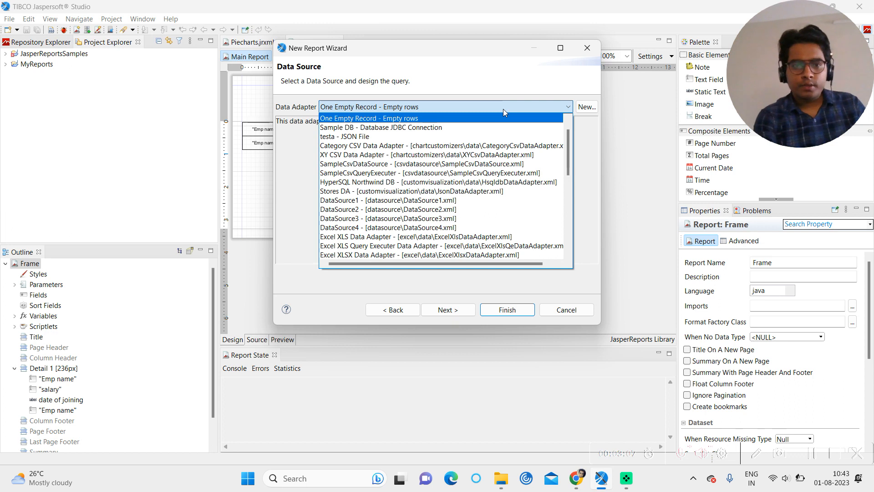
{"action": "left_click", "coordinate": [481, 129]}
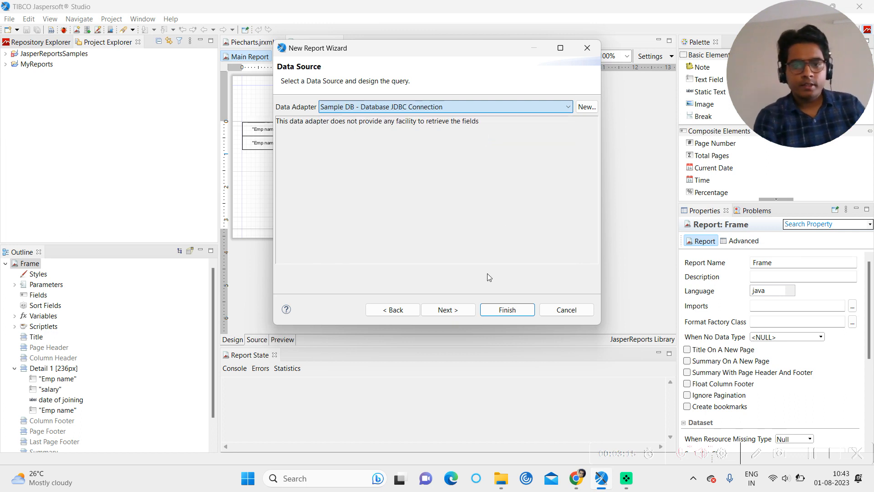
{"action": "left_click", "coordinate": [451, 313]}
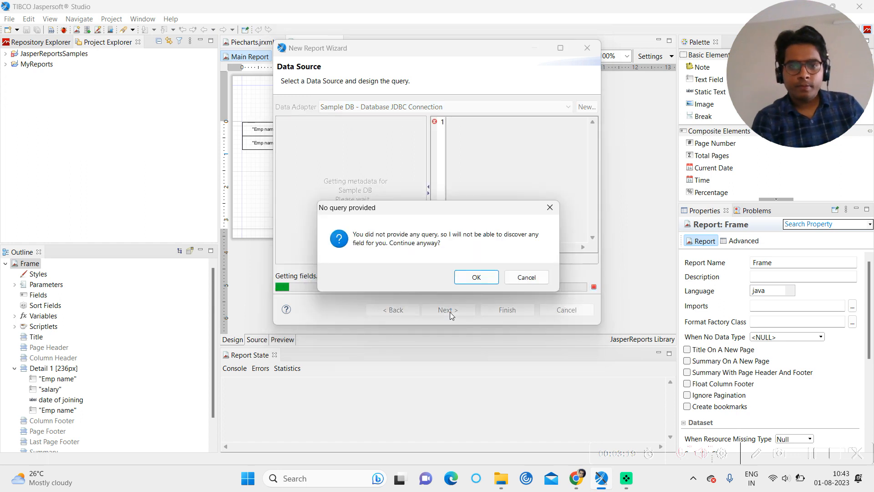
{"action": "left_click", "coordinate": [471, 281]}
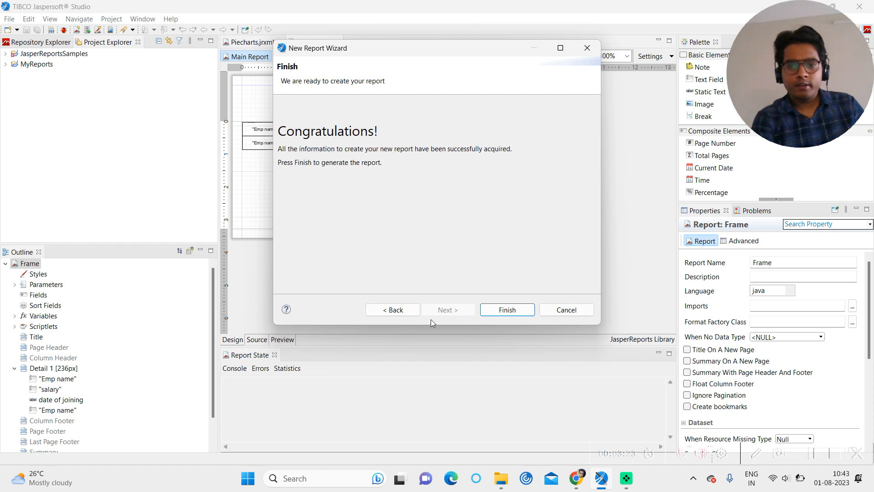
{"action": "left_click", "coordinate": [406, 312]}
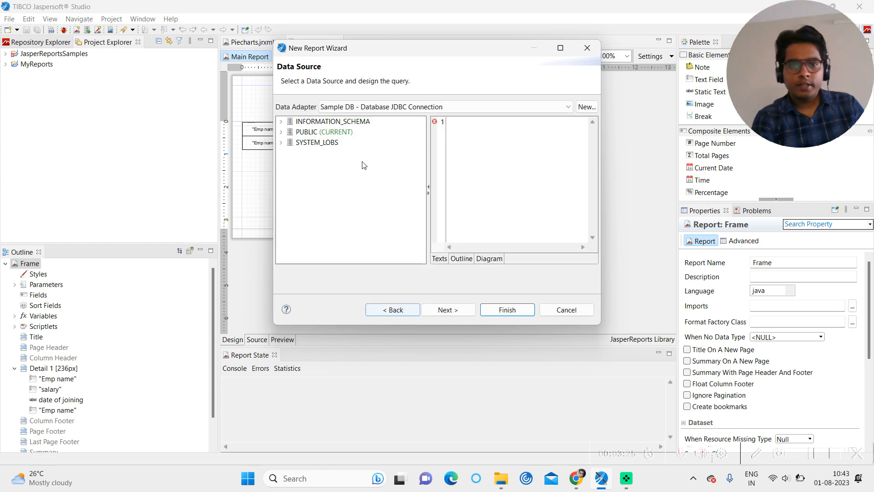
Build the query select * from "ORDERS" using the ORDERS table of the PUBLIC schema, and continue to the field selection.
{"action": "left_click", "coordinate": [281, 131]}
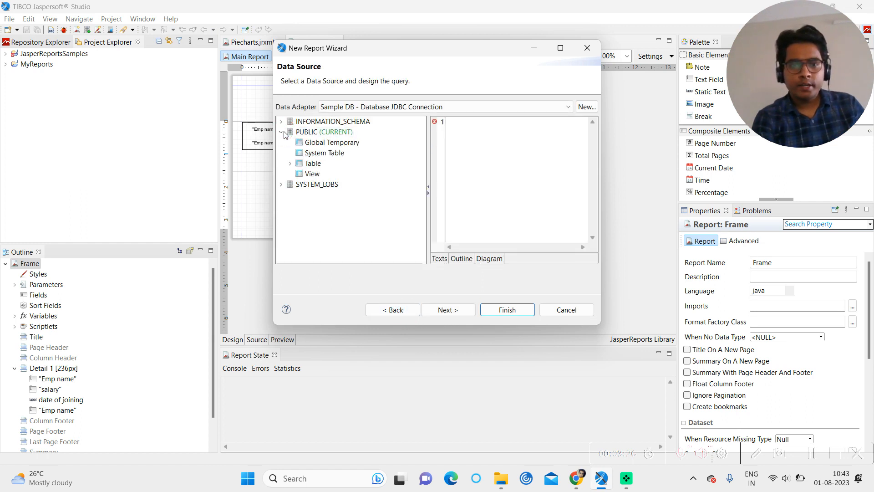
{"action": "left_click", "coordinate": [291, 164]}
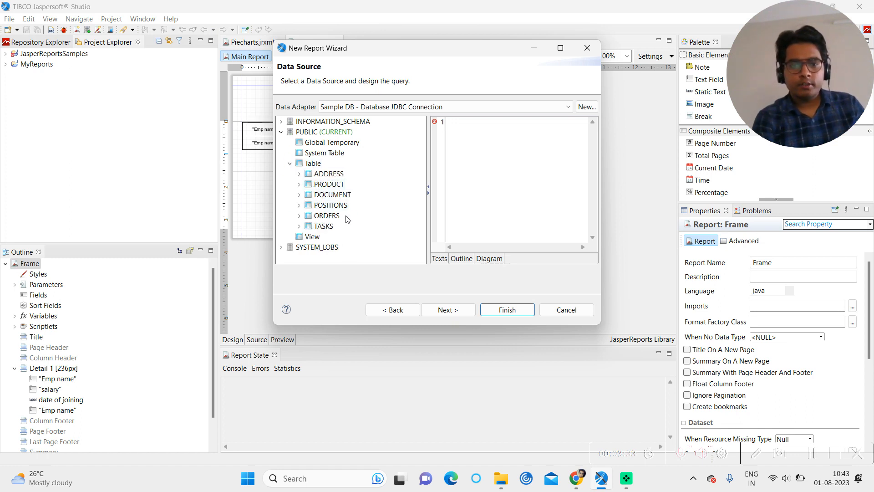
{"action": "left_click_drag", "start_coordinate": [318, 219], "coordinate": [492, 145]}
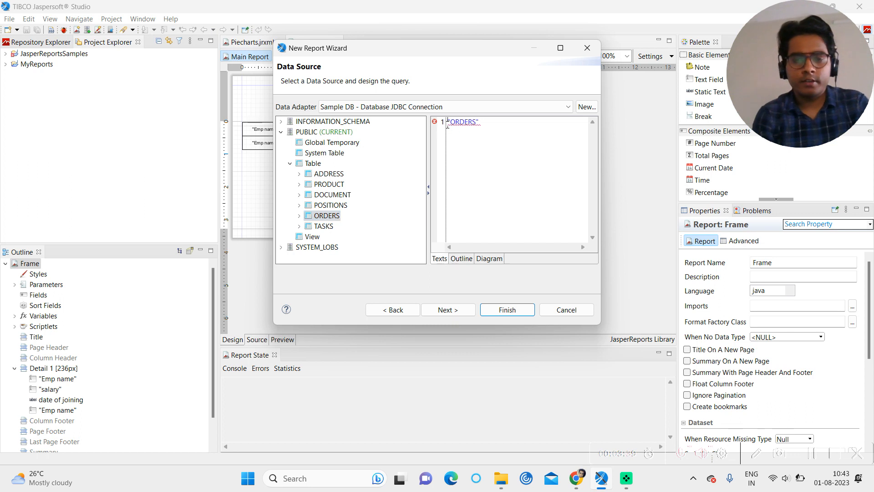
{"action": "type", "text": "select"}
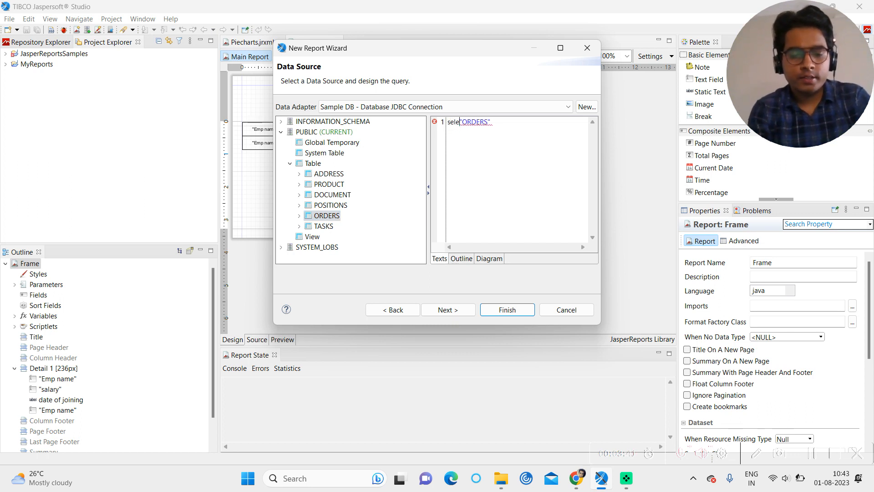
{"action": "type", "text": " * "}
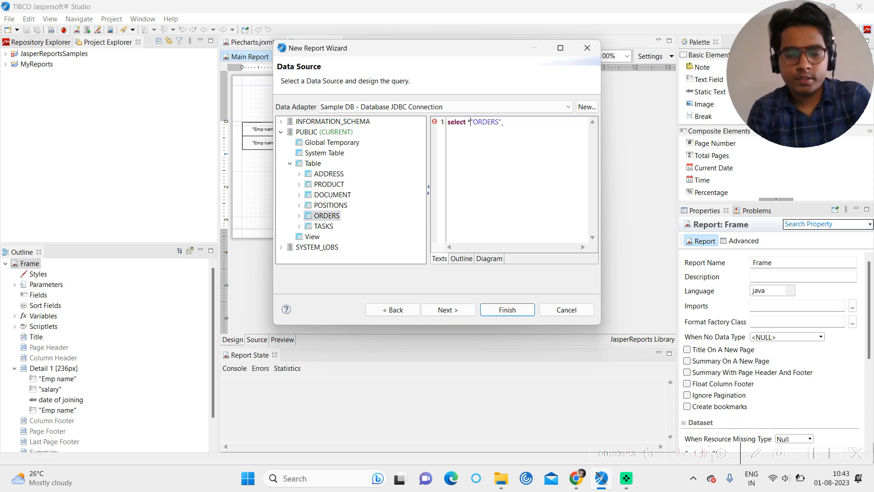
{"action": "type", "text": "from"}
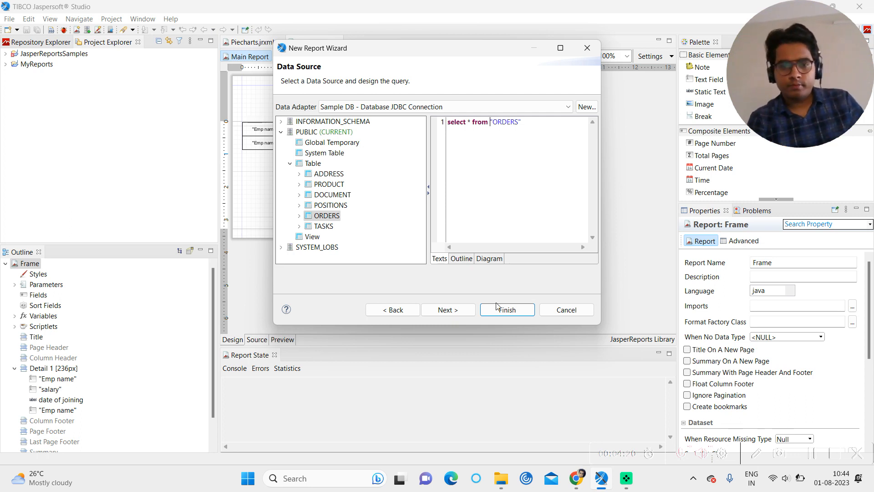
{"action": "left_click", "coordinate": [462, 315]}
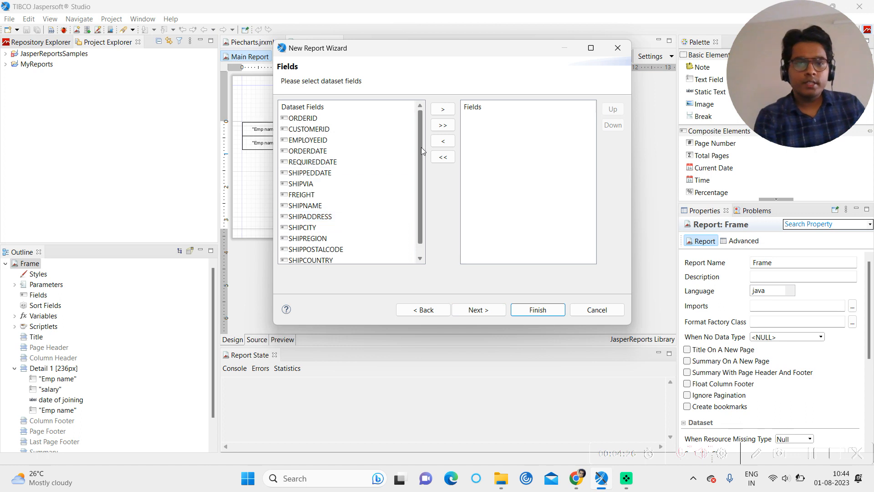
Add all dataset fields to the report and finish creating it without any group-by fields.
{"action": "scroll", "coordinate": [422, 173], "scroll_direction": "down", "scroll_amount": 1}
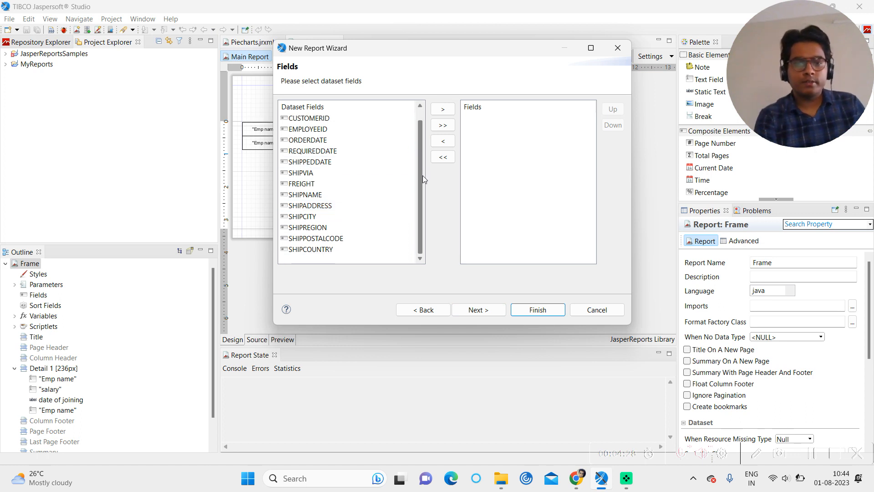
{"action": "scroll", "coordinate": [423, 169], "scroll_direction": "up", "scroll_amount": 1}
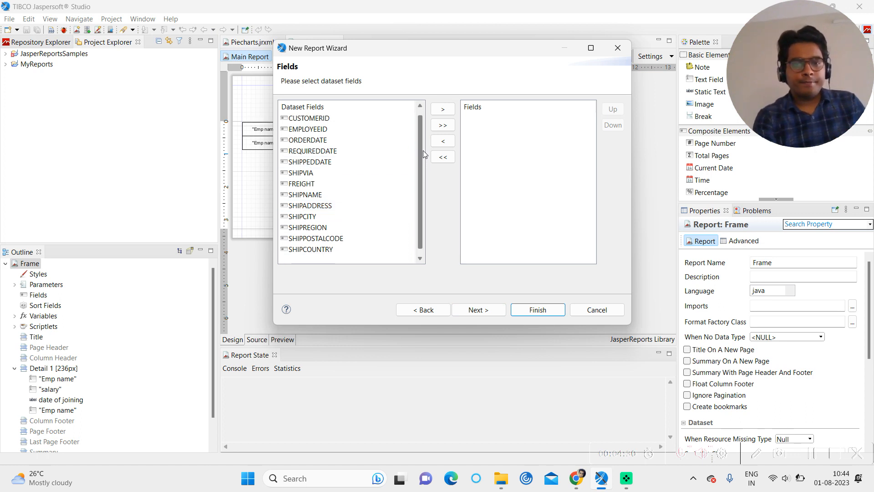
{"action": "left_click", "coordinate": [444, 127]}
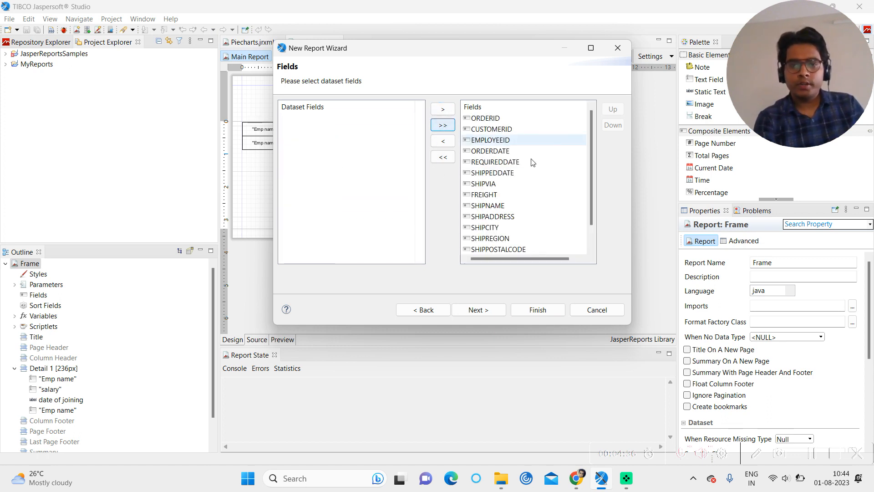
{"action": "scroll", "coordinate": [586, 143], "scroll_direction": "down", "scroll_amount": 1}
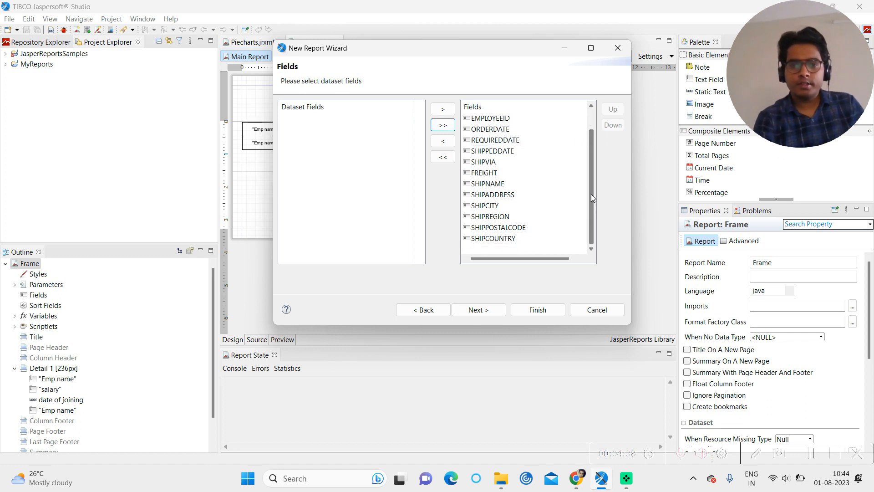
{"action": "left_click", "coordinate": [480, 313]}
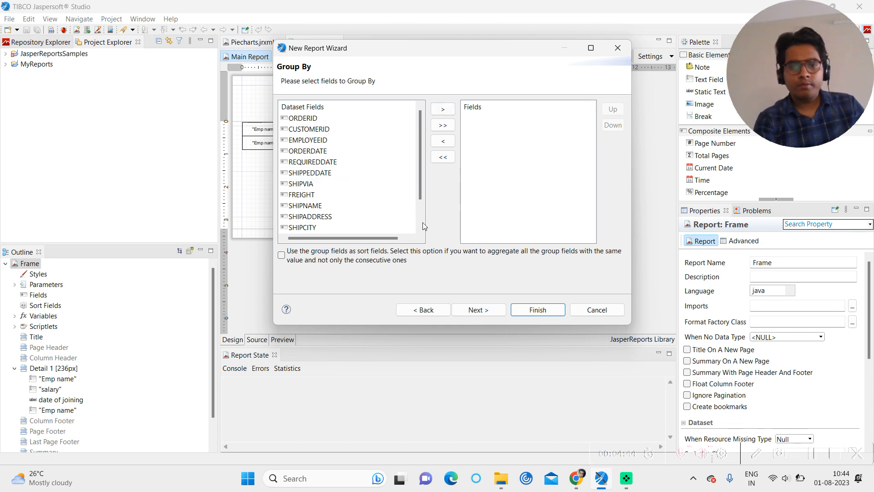
{"action": "left_click", "coordinate": [478, 310]}
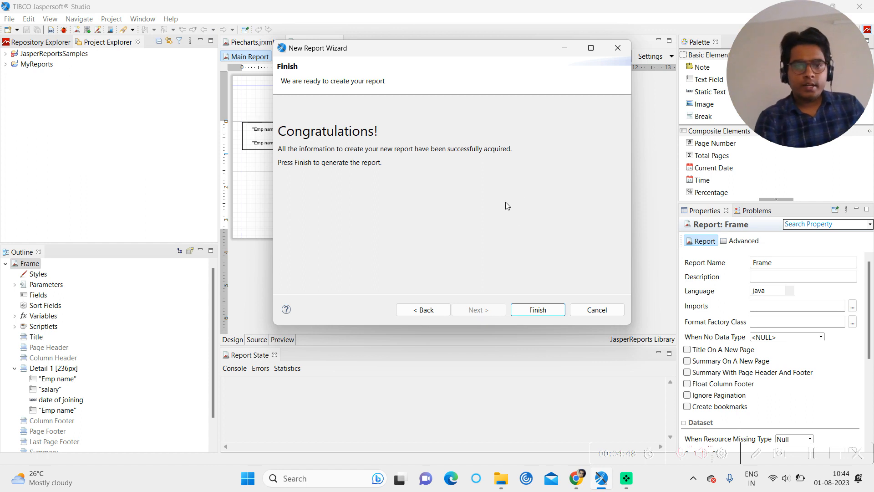
{"action": "left_click", "coordinate": [538, 310]}
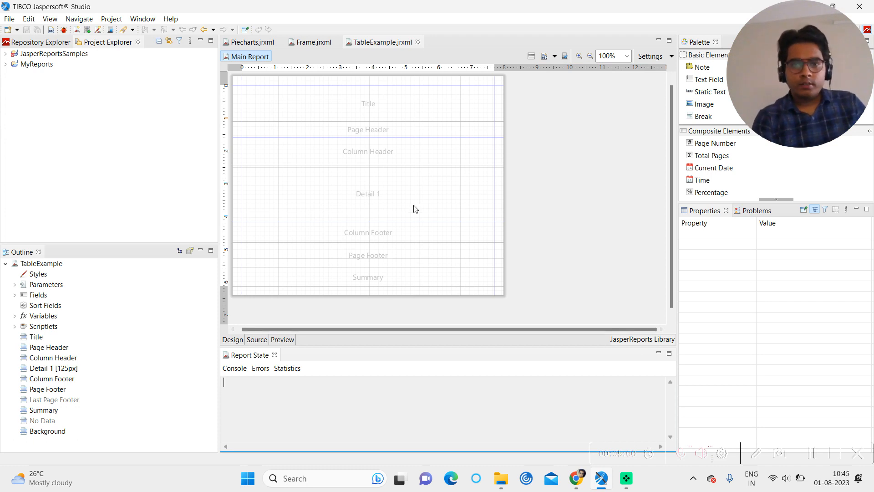
Preview the first 1000 records returned by the report's main dataset query, and accept the dataset settings.
{"action": "left_click", "coordinate": [534, 60]}
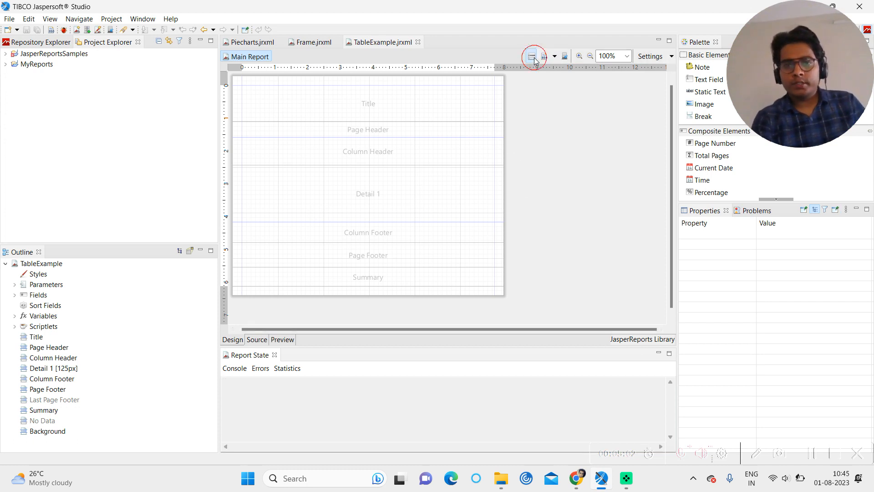
{"action": "left_click", "coordinate": [534, 59]}
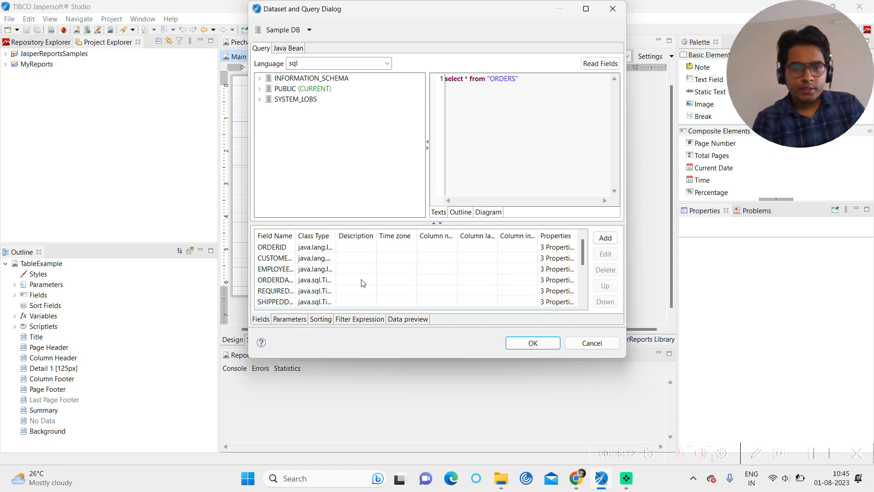
{"action": "left_click", "coordinate": [409, 320]}
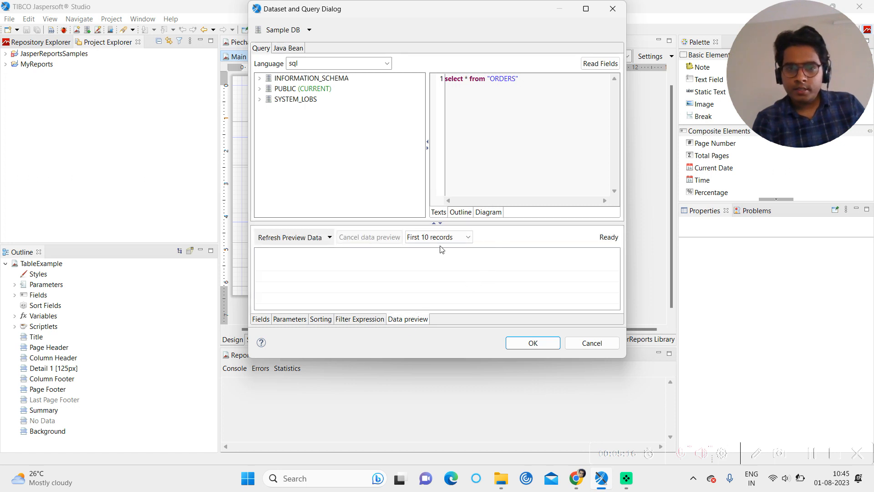
{"action": "left_click", "coordinate": [471, 237]}
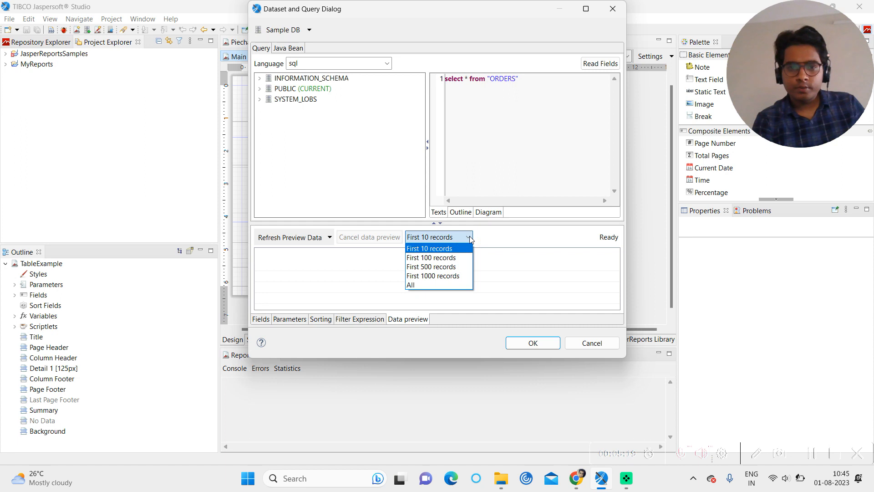
{"action": "left_click", "coordinate": [455, 275]}
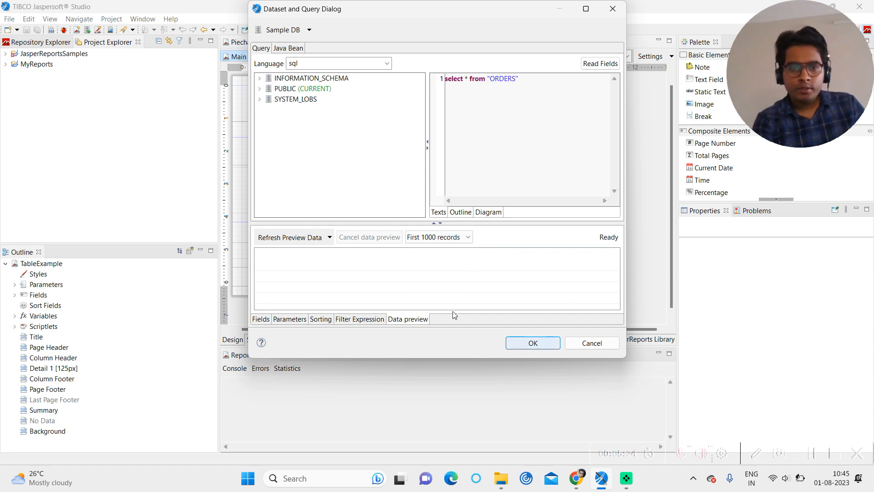
{"action": "left_click", "coordinate": [295, 238]}
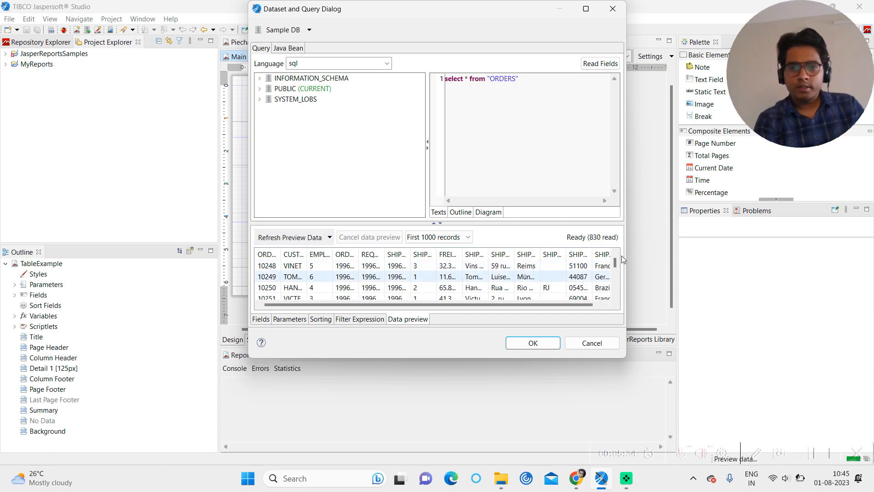
{"action": "mouse_move", "coordinate": [615, 258]}
{"action": "left_mouse_down"}
{"action": "mouse_move", "coordinate": [617, 298]}
{"action": "mouse_move", "coordinate": [617, 246]}
{"action": "left_mouse_up"}
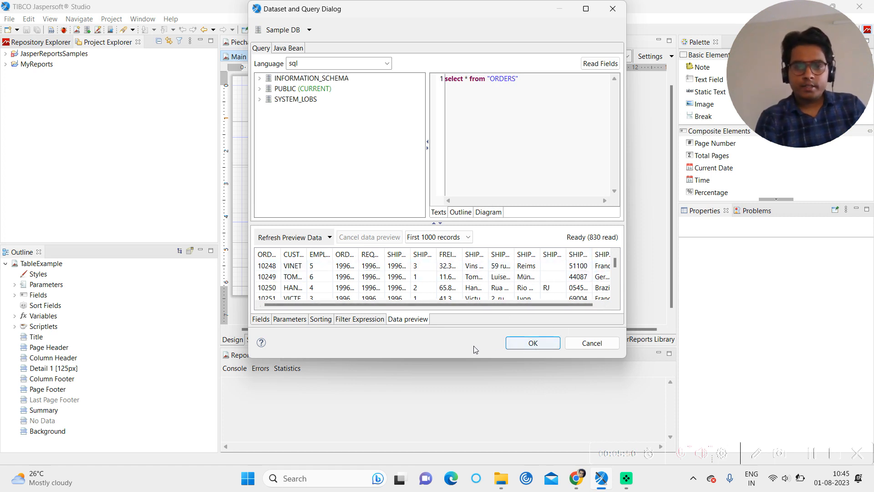
{"action": "left_click", "coordinate": [535, 347]}
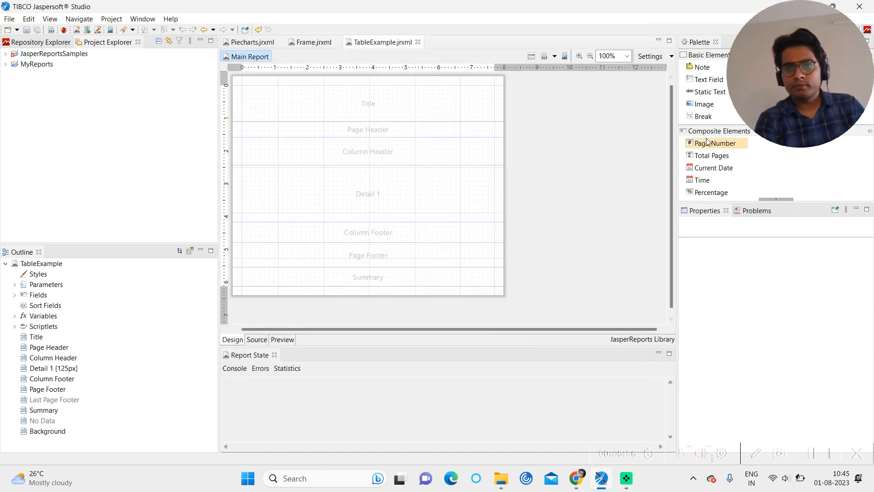
Place a Table element in the Detail 1 band and choose to create it using a new dataset.
{"action": "left_click", "coordinate": [709, 80]}
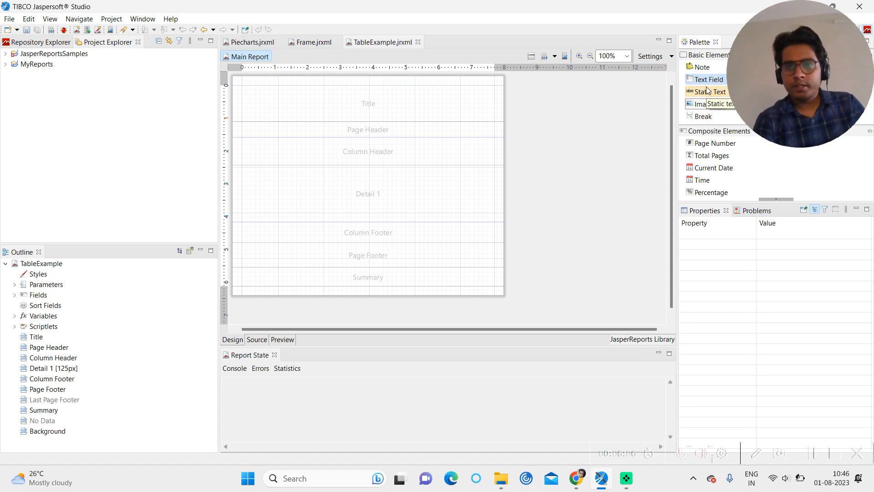
{"action": "scroll", "coordinate": [707, 89], "scroll_direction": "down", "scroll_amount": 3}
{"action": "scroll", "coordinate": [707, 90], "scroll_direction": "down", "scroll_amount": 4}
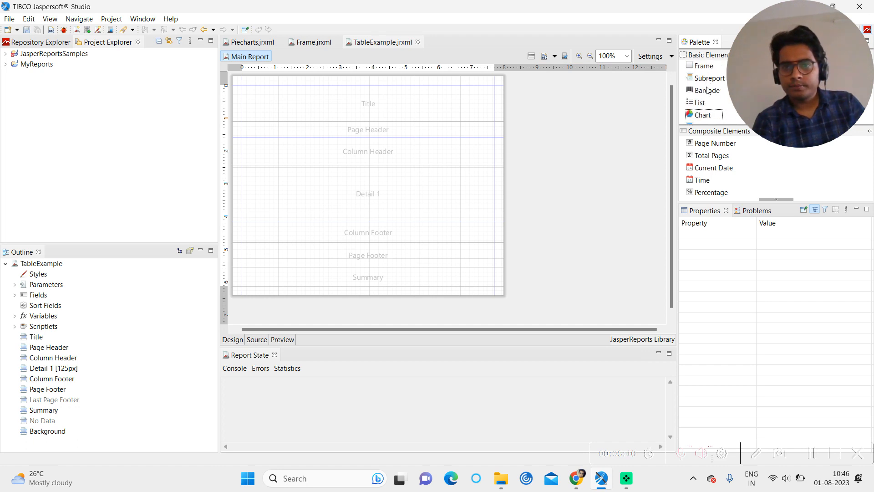
{"action": "scroll", "coordinate": [707, 90], "scroll_direction": "down", "scroll_amount": 2}
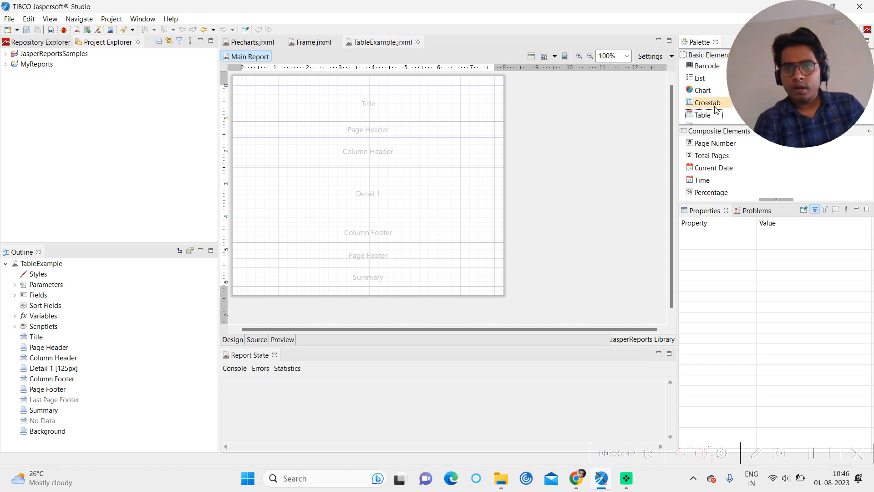
{"action": "left_click_drag", "start_coordinate": [705, 117], "coordinate": [428, 195]}
{"action": "left_click_drag", "start_coordinate": [355, 187], "coordinate": [342, 185]}
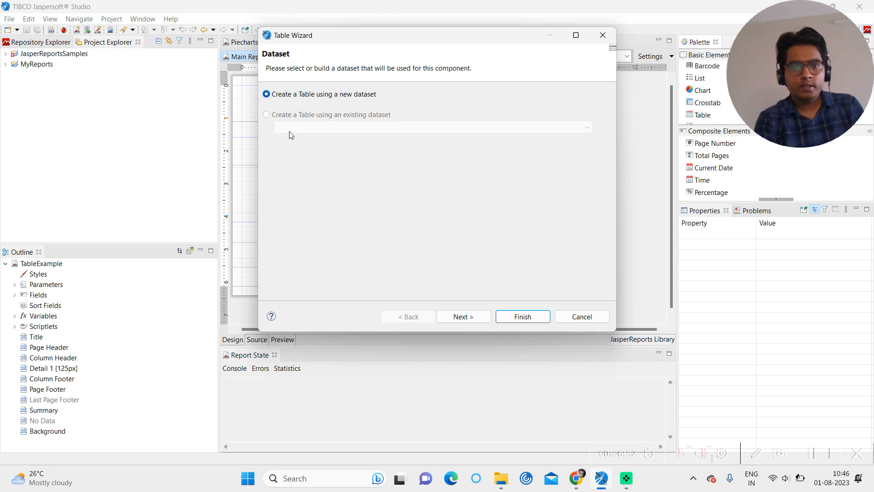
{"action": "left_click", "coordinate": [459, 318]}
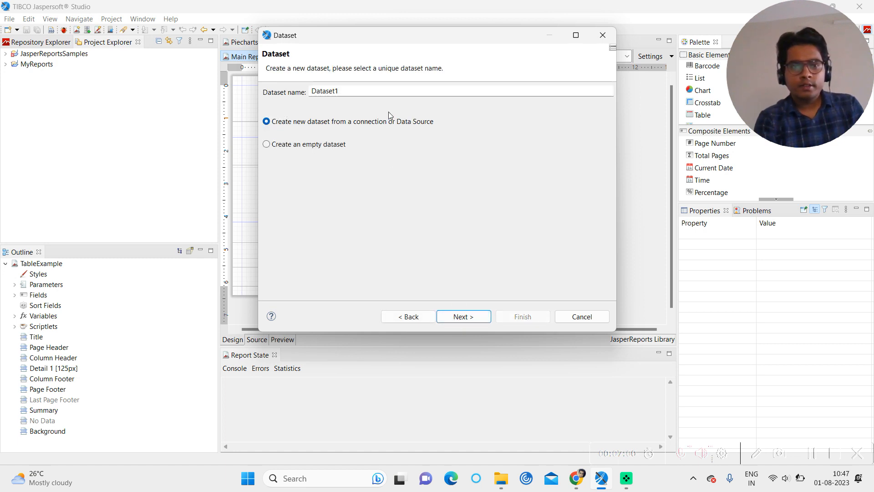
Create the table dataset Dataset1 from a connection, with Sample DB - Database JDBC Connection as its data adapter.
{"action": "left_click", "coordinate": [374, 90]}
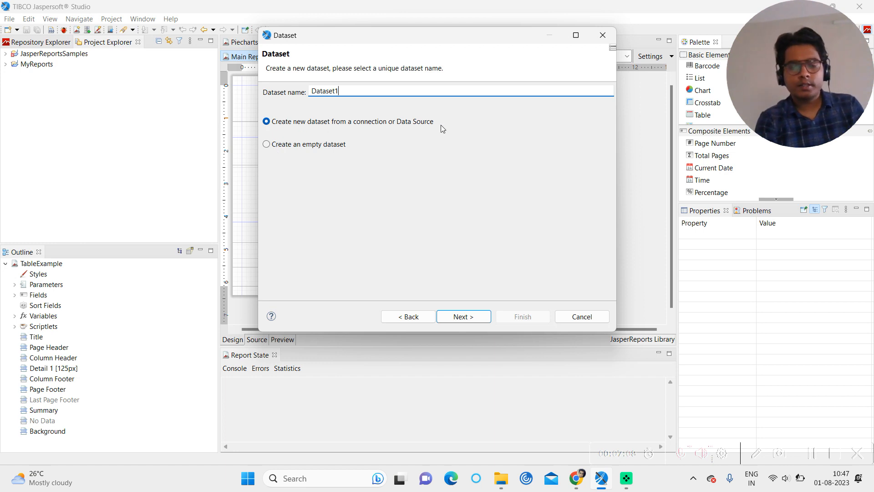
{"action": "left_click", "coordinate": [465, 319]}
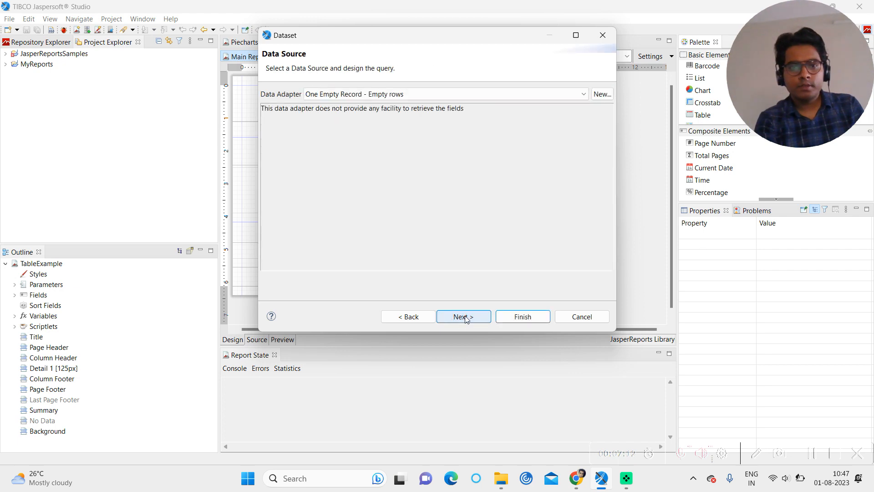
{"action": "left_click", "coordinate": [474, 94]}
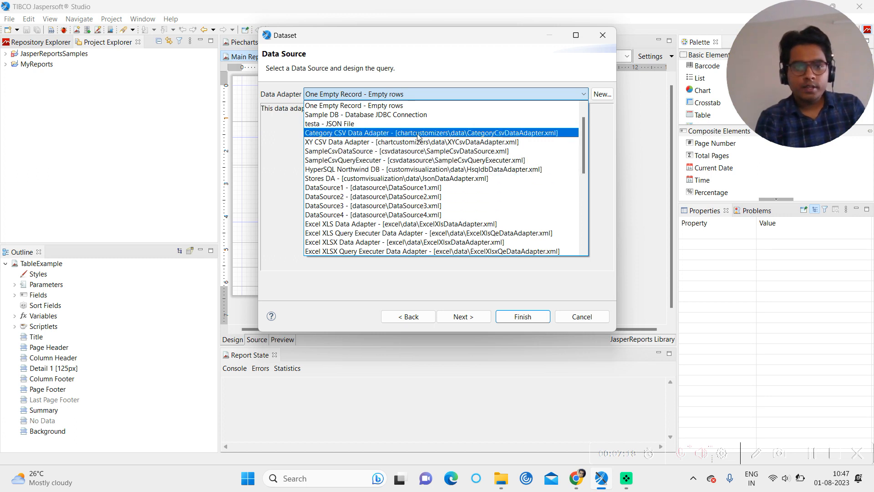
{"action": "left_click", "coordinate": [415, 115]}
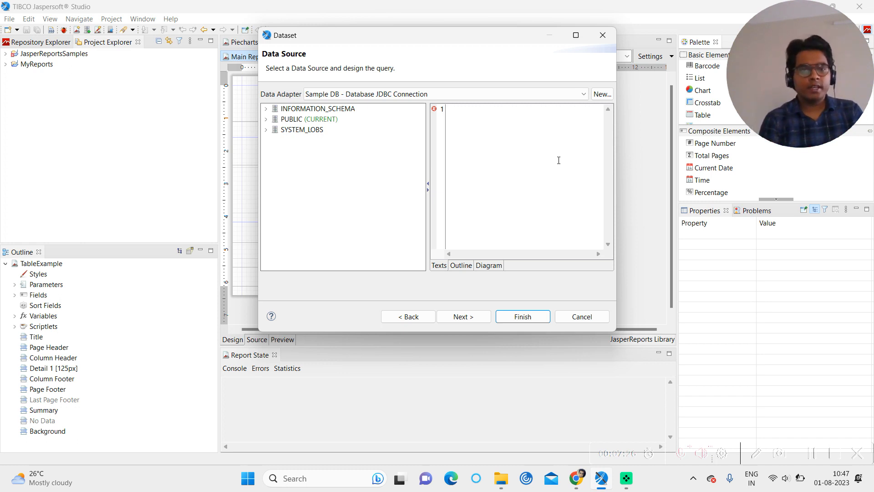
Build the table dataset's query select * from "ORDERS" using the PUBLIC schema's ORDERS table, and continue to the field selection.
{"action": "left_click", "coordinate": [268, 119]}
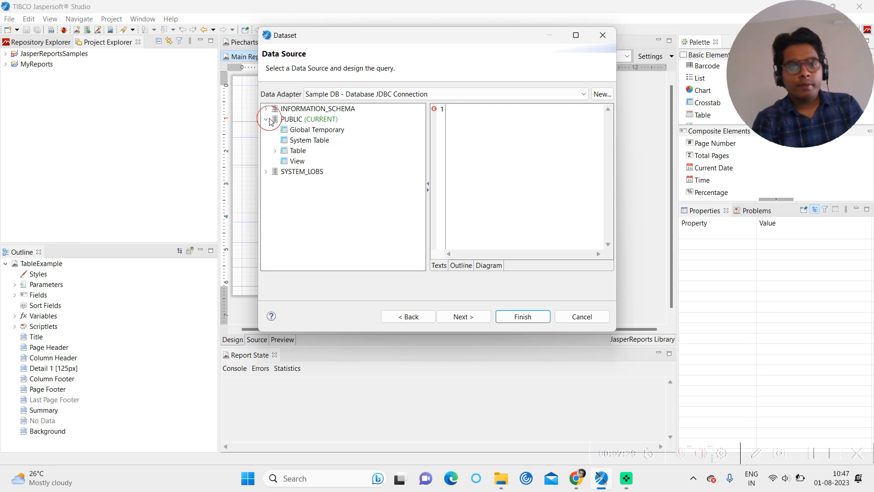
{"action": "left_click", "coordinate": [275, 151]}
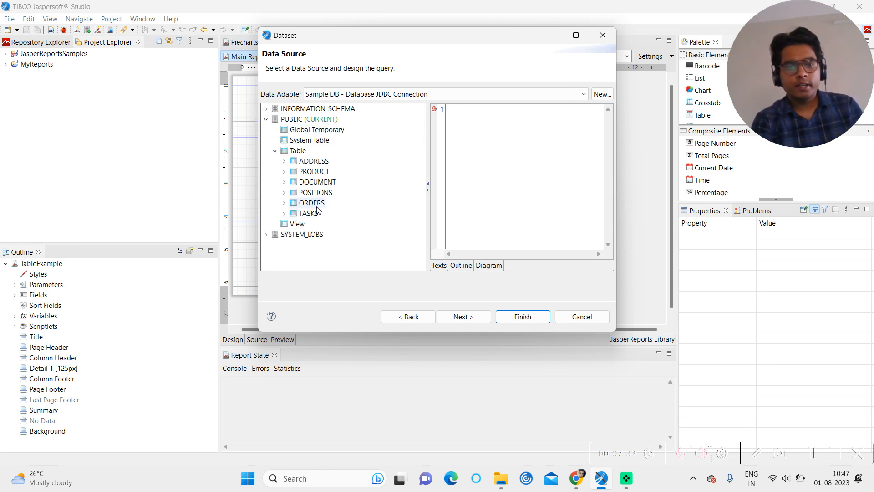
{"action": "left_click_drag", "start_coordinate": [313, 204], "coordinate": [508, 146]}
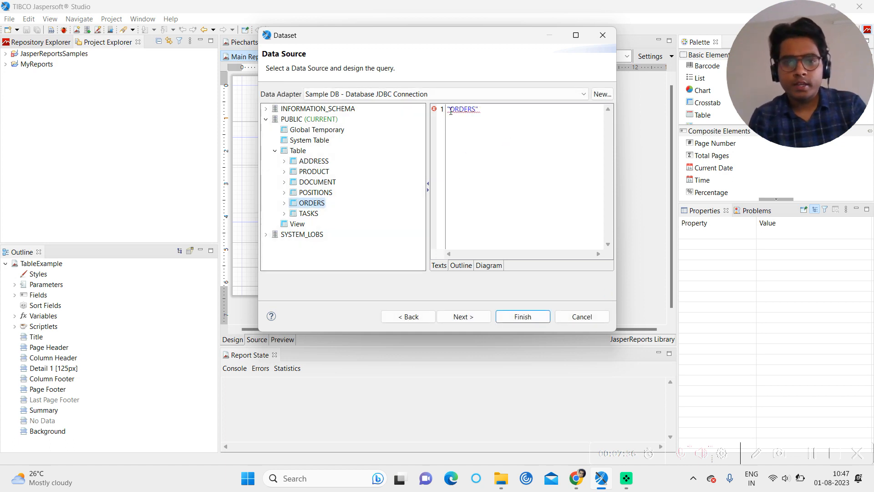
{"action": "left_click", "coordinate": [449, 111]}
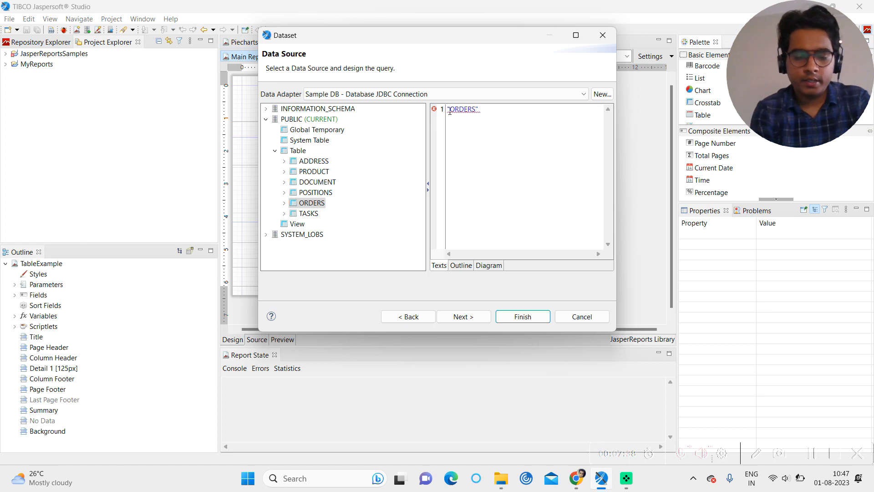
{"action": "type", "text": "select "}
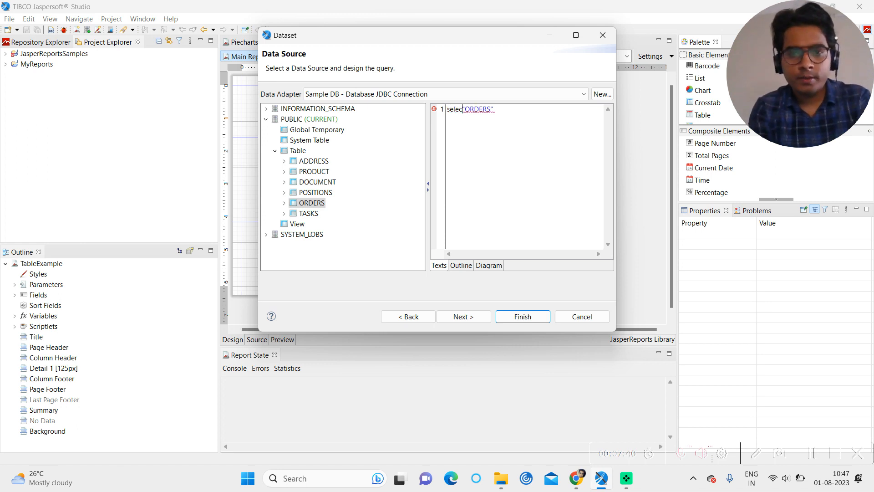
{"action": "type", "text": "* from"}
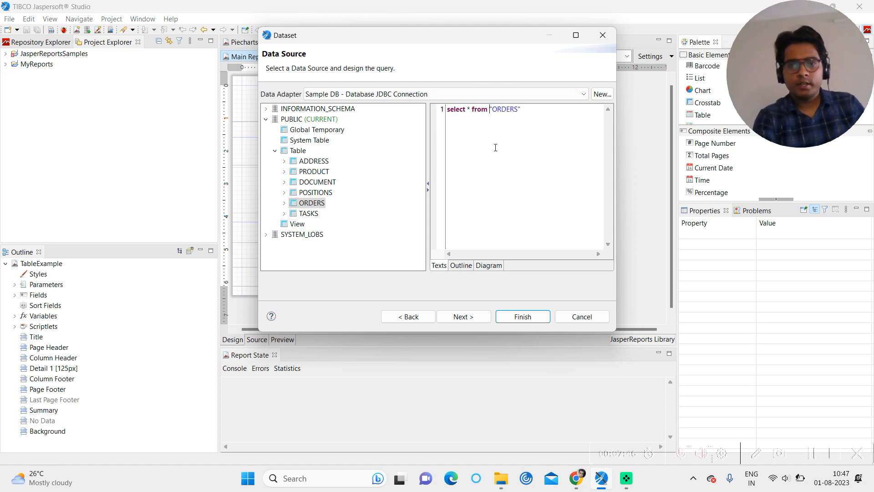
{"action": "left_click", "coordinate": [467, 319]}
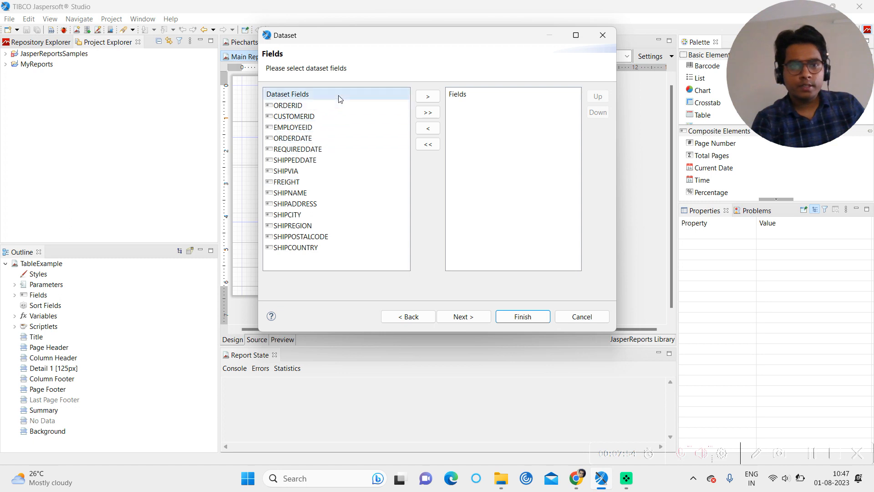
Add all fields to Dataset1 without grouping, and use the same JDBC connection used to fill the master report.
{"action": "left_click", "coordinate": [428, 112]}
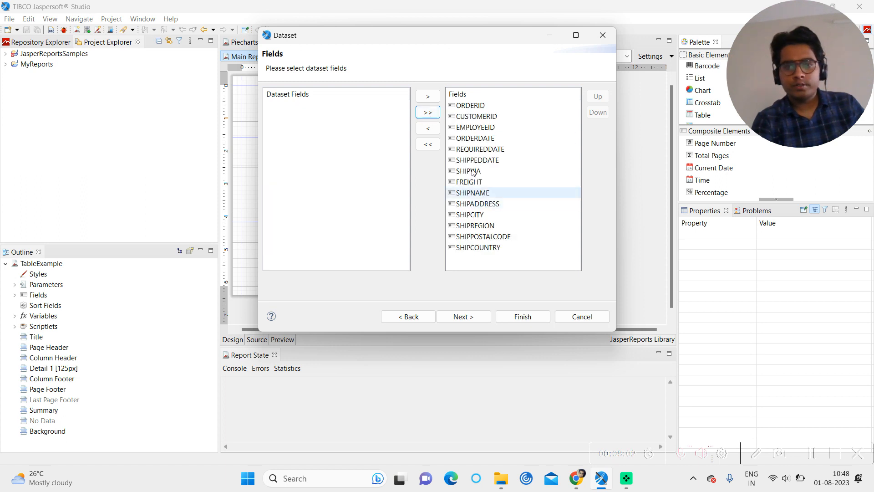
{"action": "left_click", "coordinate": [469, 323]}
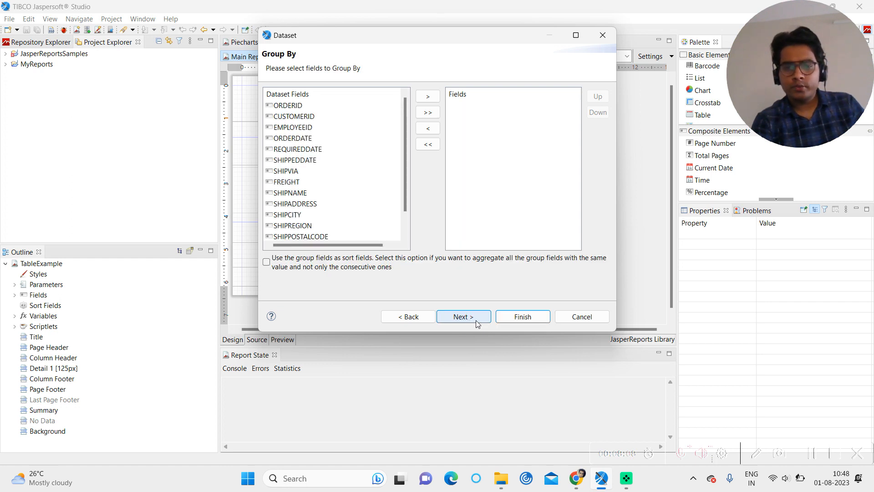
{"action": "left_click", "coordinate": [465, 322]}
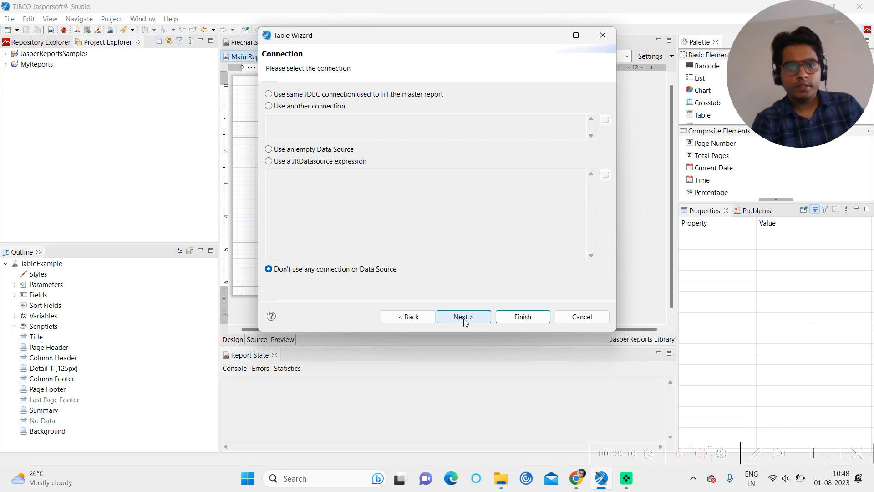
{"action": "left_click", "coordinate": [276, 98]}
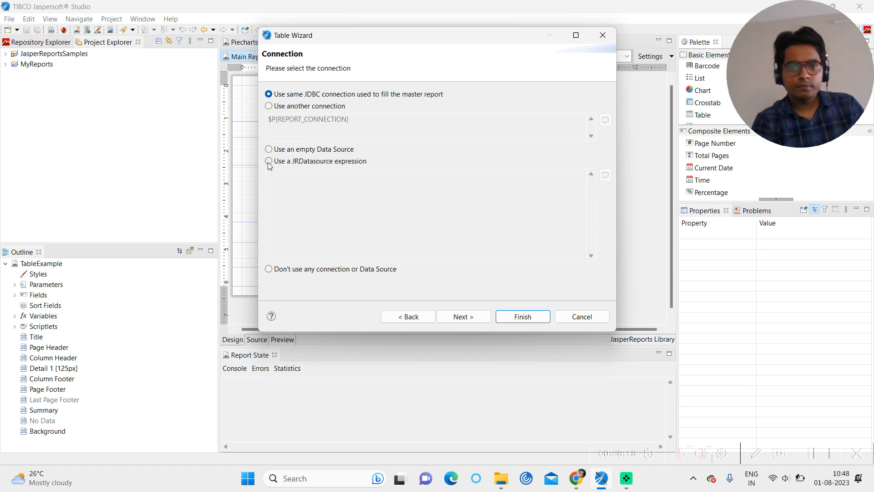
{"action": "left_click", "coordinate": [473, 320]}
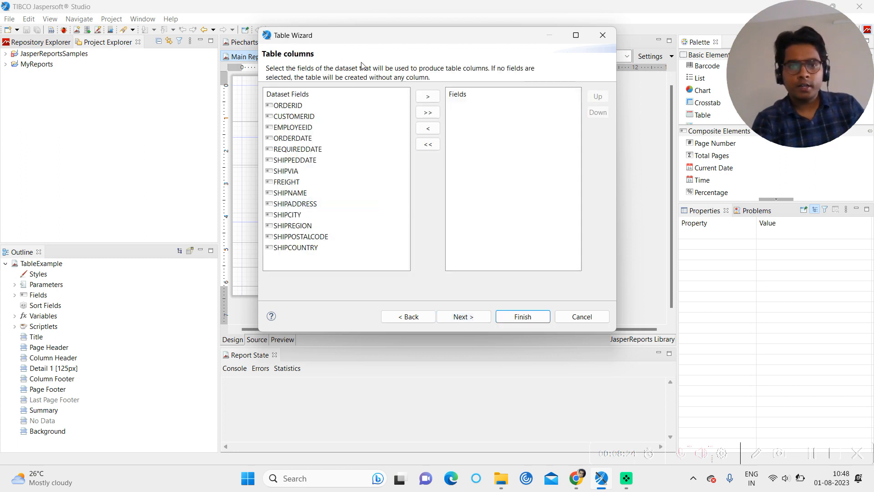
Use all dataset fields as table columns and finish the table with the default Aliceblue layout.
{"action": "left_click", "coordinate": [427, 113]}
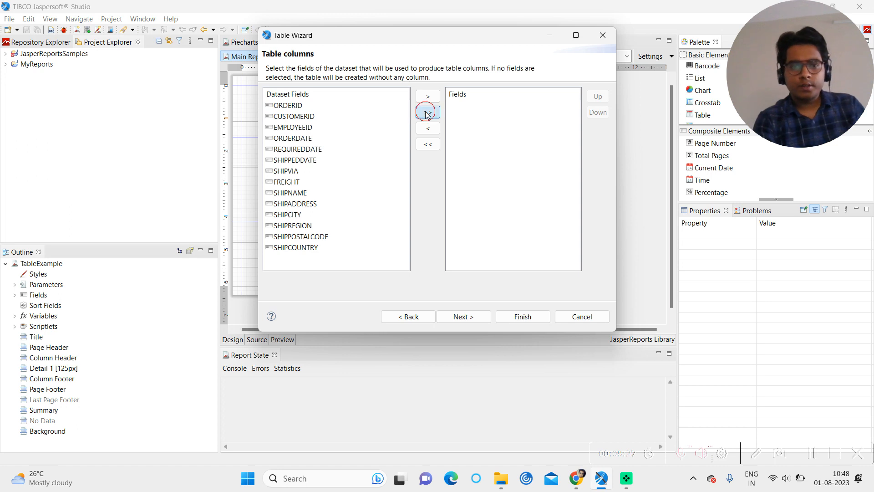
{"action": "left_click", "coordinate": [470, 319]}
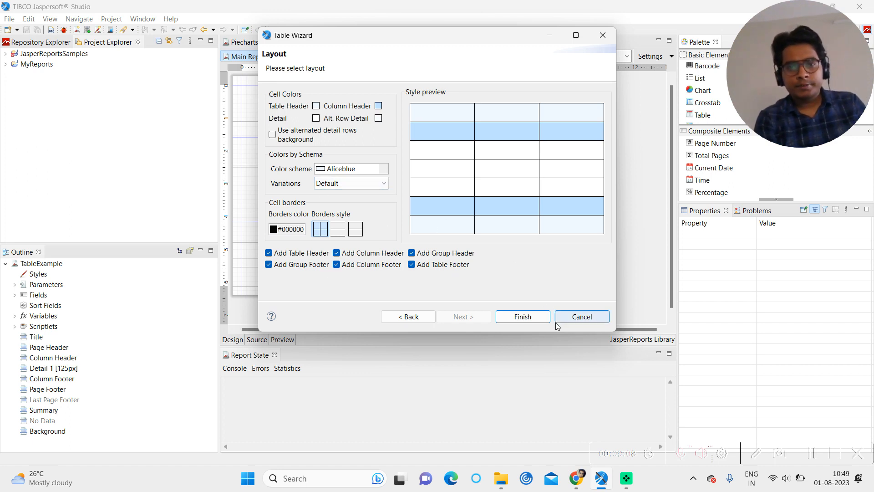
{"action": "left_click", "coordinate": [524, 317]}
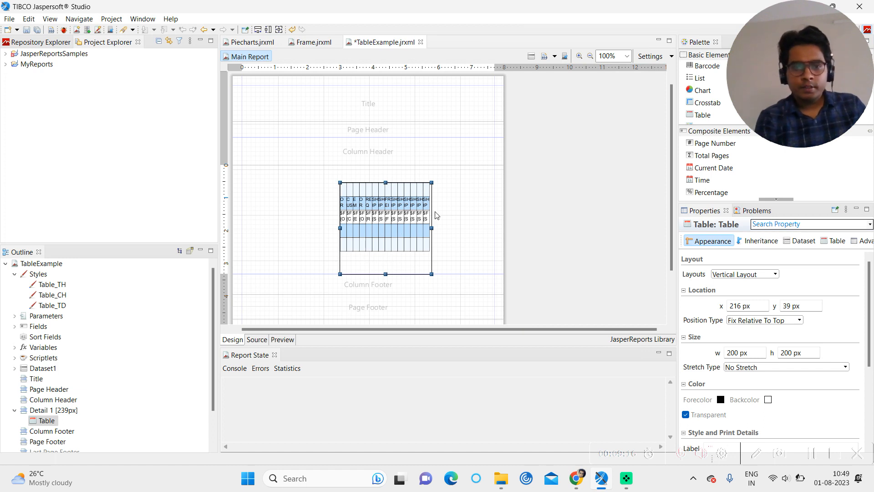
Widen the table on both sides to about 430 px, starting at about x 80 px, and preview the report.
{"action": "left_click_drag", "start_coordinate": [431, 228], "coordinate": [474, 216]}
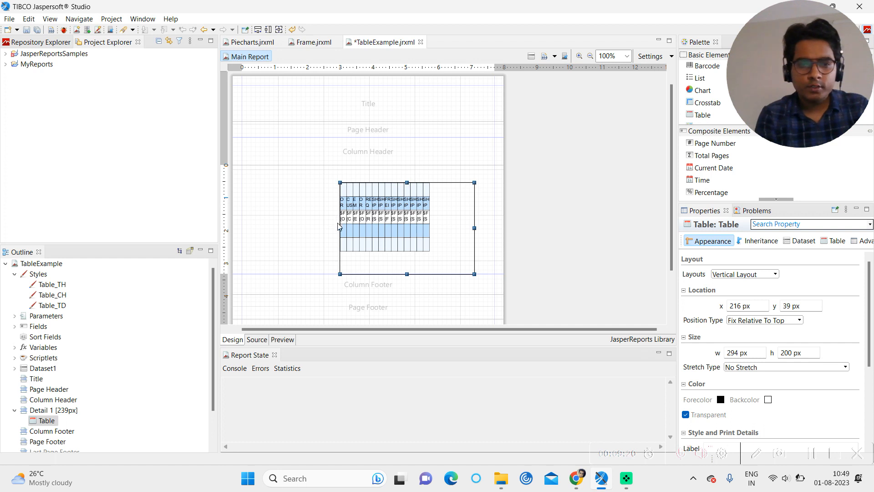
{"action": "left_click_drag", "start_coordinate": [339, 226], "coordinate": [280, 208]}
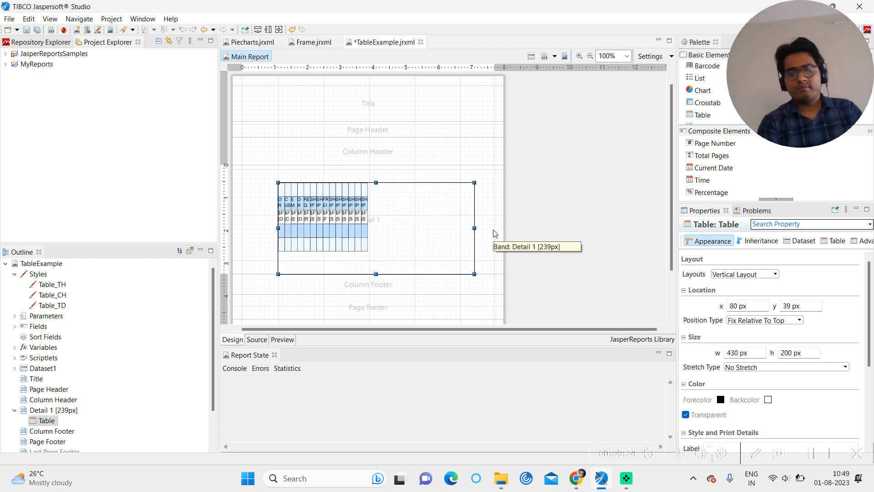
{"action": "left_click", "coordinate": [283, 339]}
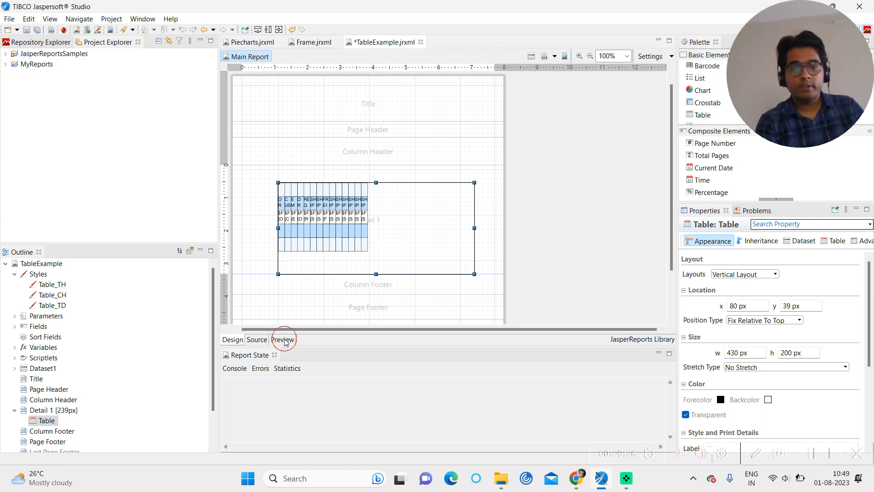